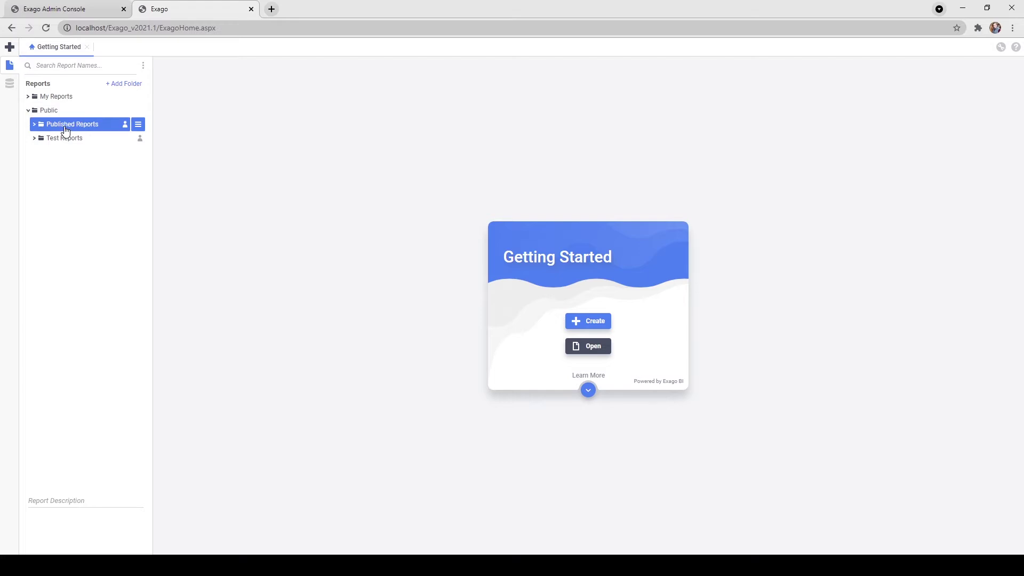
Step: Expand the Published Reports and Test Reports folders and open the Total Orders report for editing
left_click(70, 139)
left_click(72, 155)
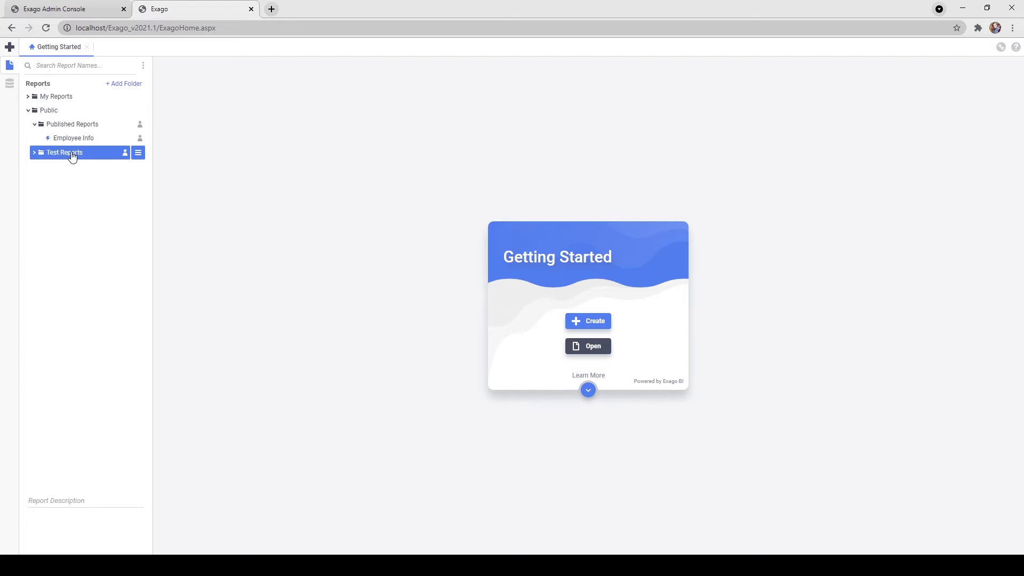
left_click(72, 168)
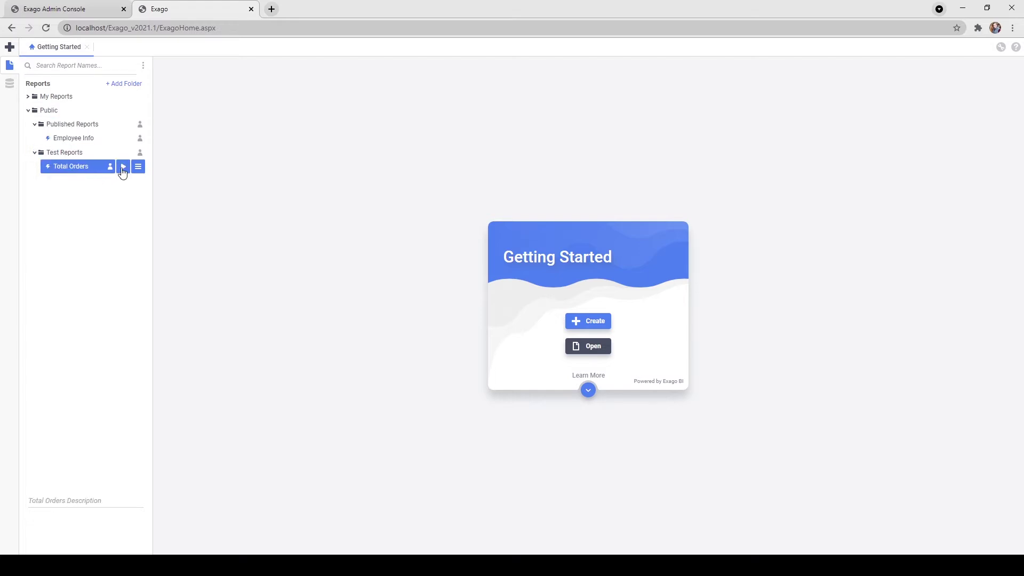
left_click(123, 168)
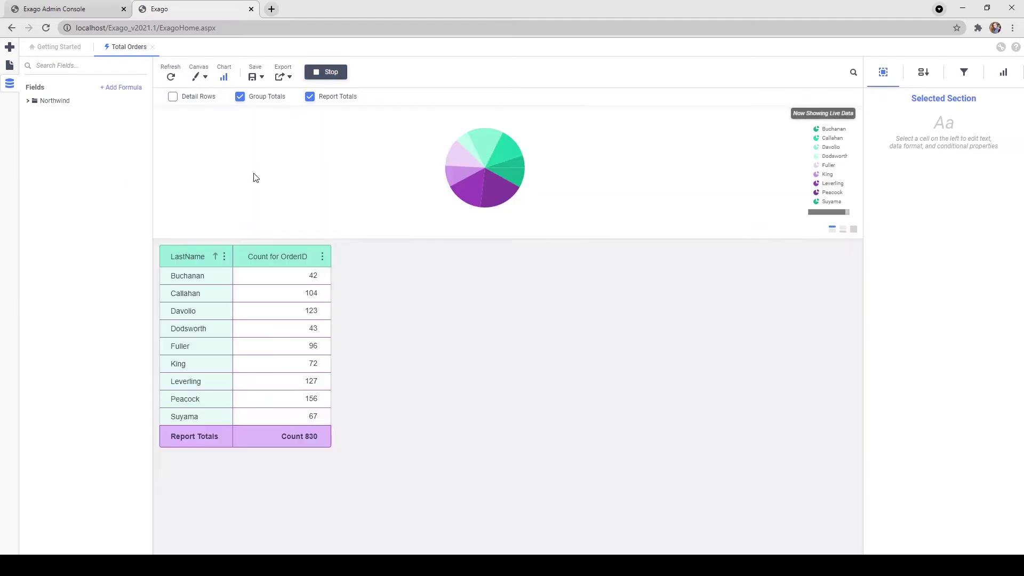
mouse_move(460, 162)
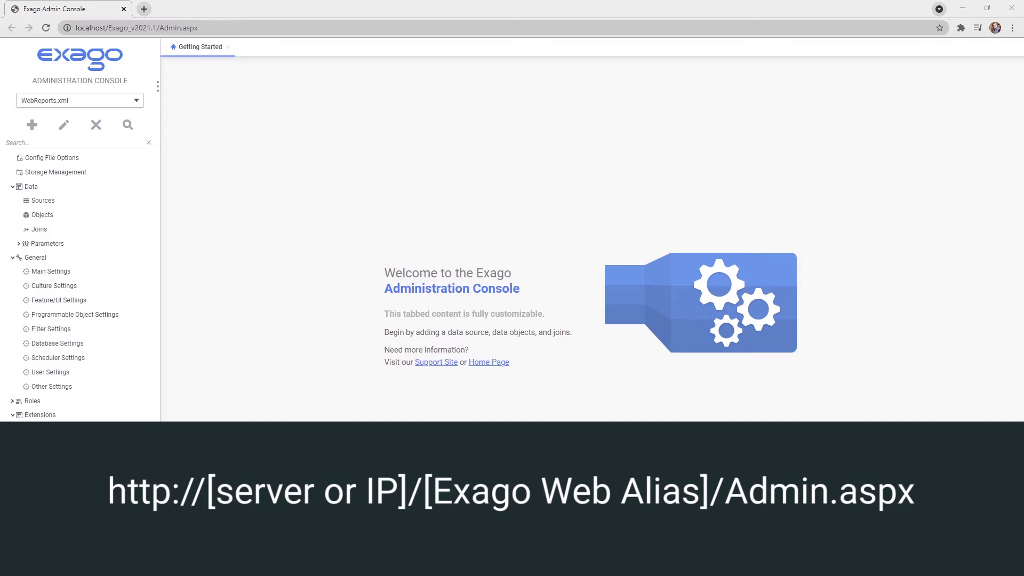
Step: Switch to the Exago Admin Console and open the Storage Management settings
left_click(246, 24)
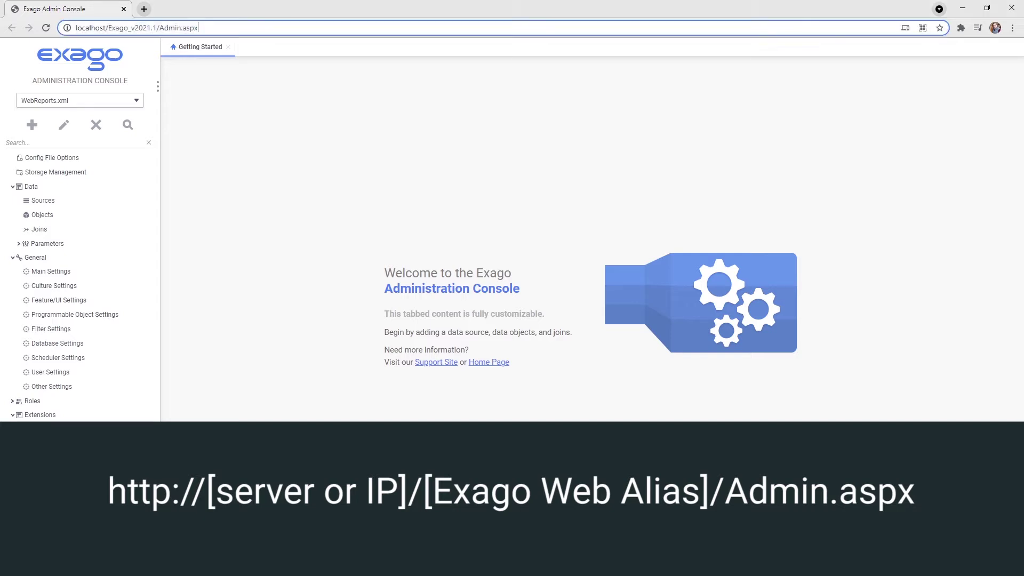
left_click(253, 105)
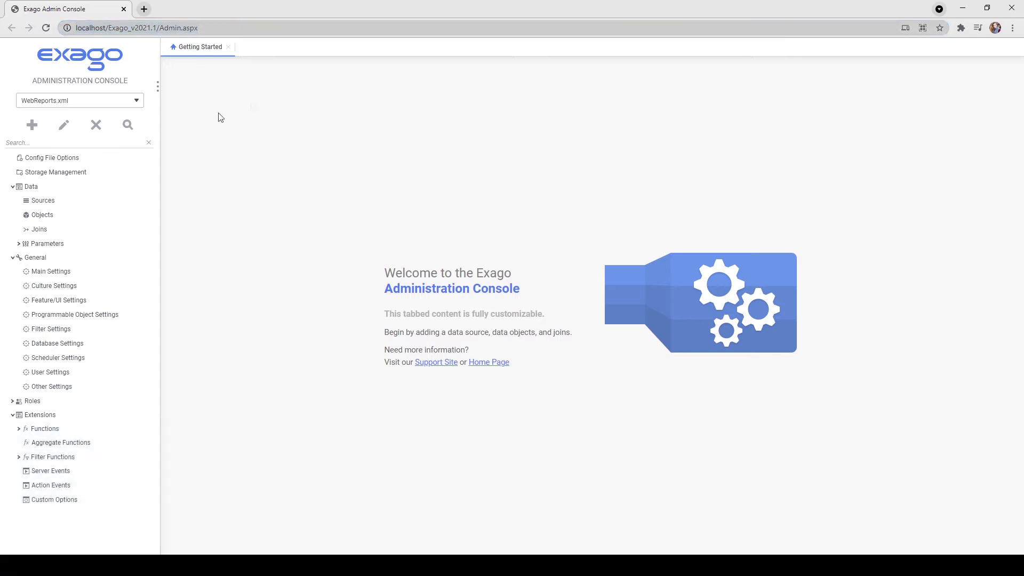
left_click(85, 183)
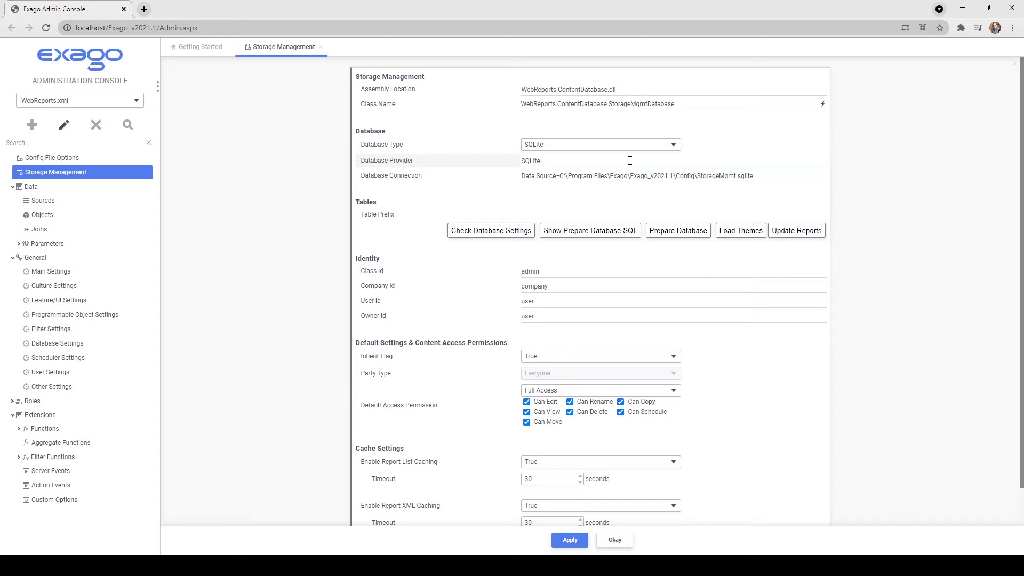
Step: Set the storage management table prefix to exago_, keeping the existing database connection
left_click(776, 177)
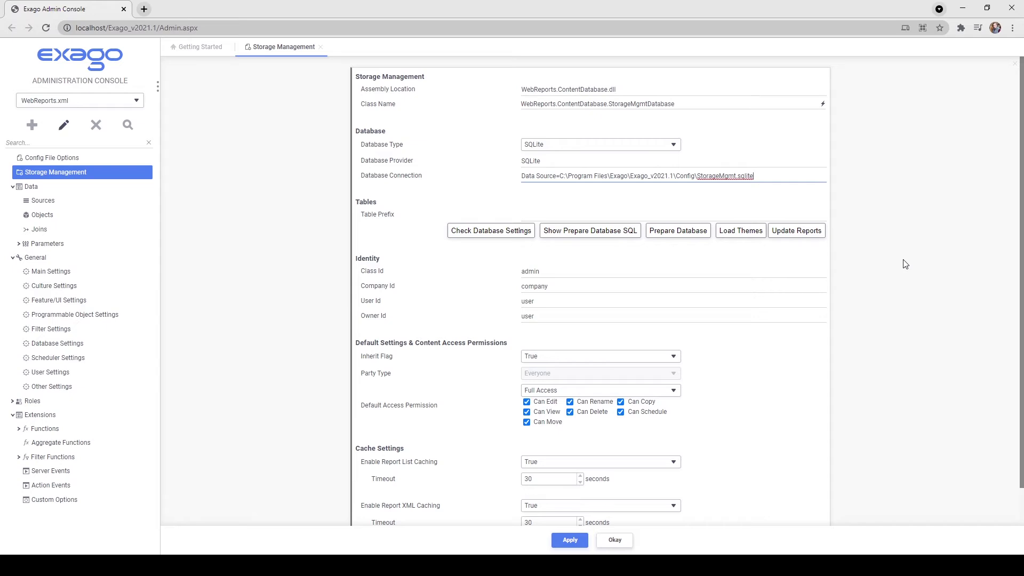
left_click(739, 214)
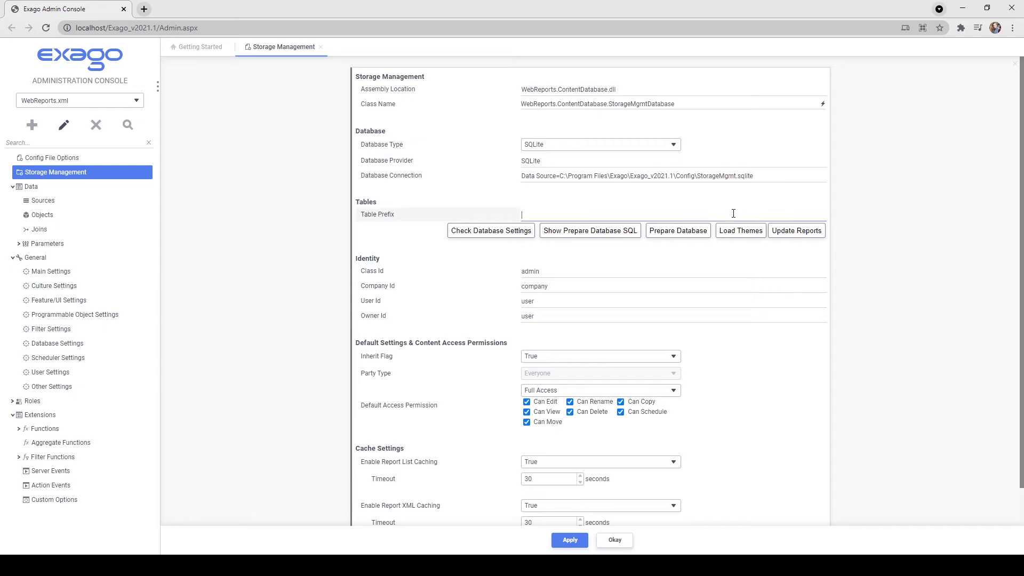
type("exago_")
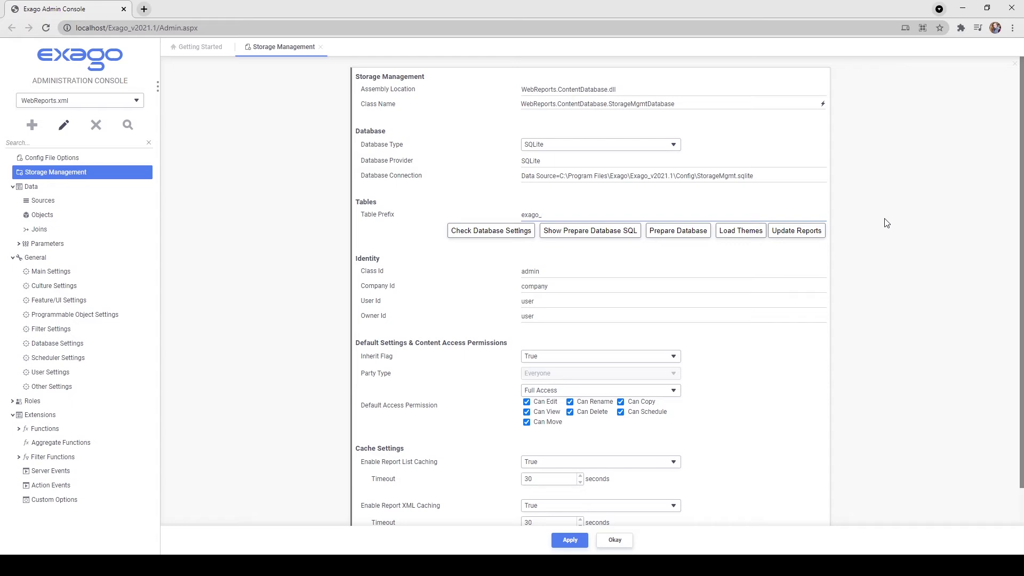
left_click(887, 223)
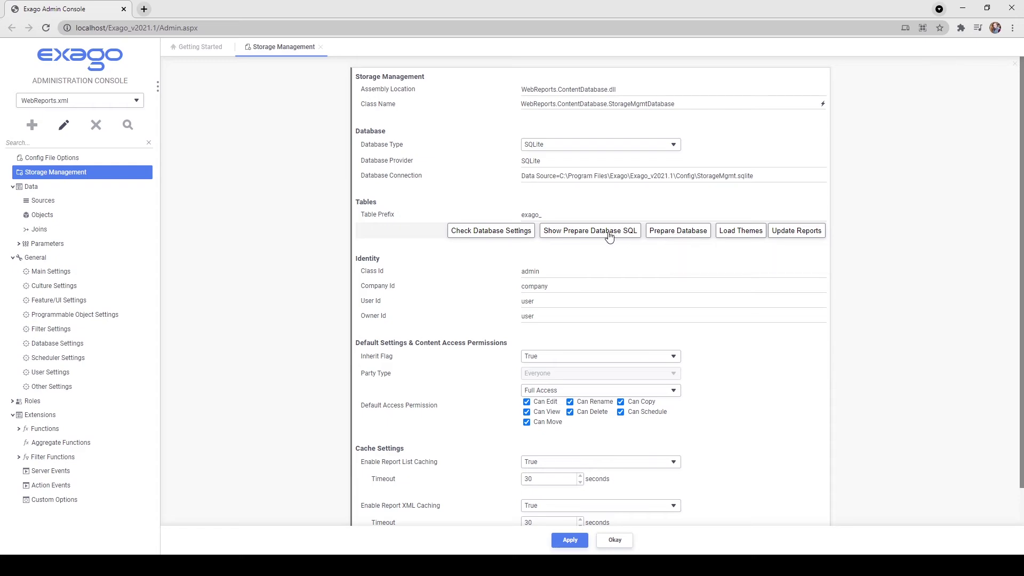
Step: Review the SQL for preparing the storage database, then load the themes into it
left_click(592, 235)
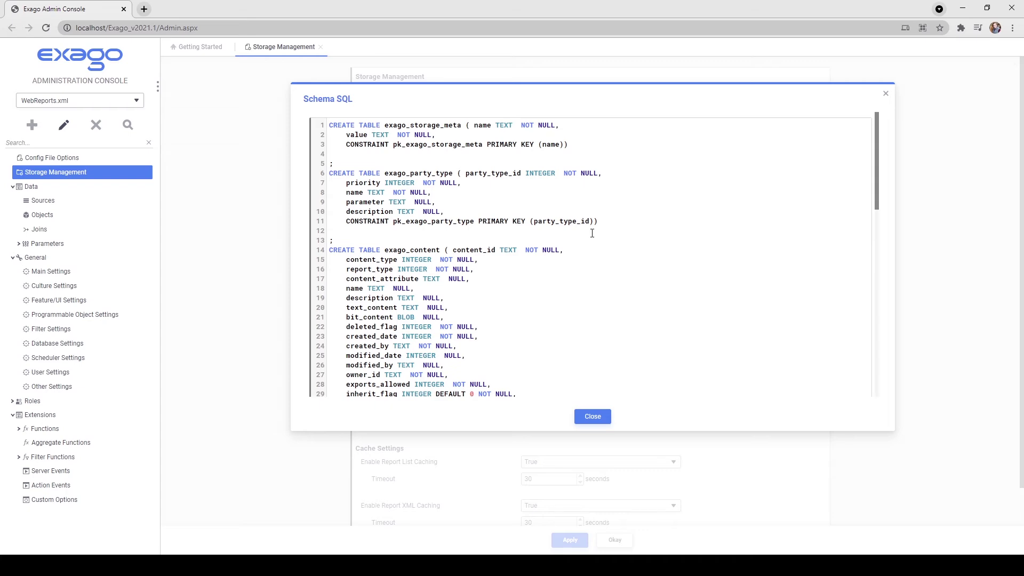
scroll(592, 233, "down", 8)
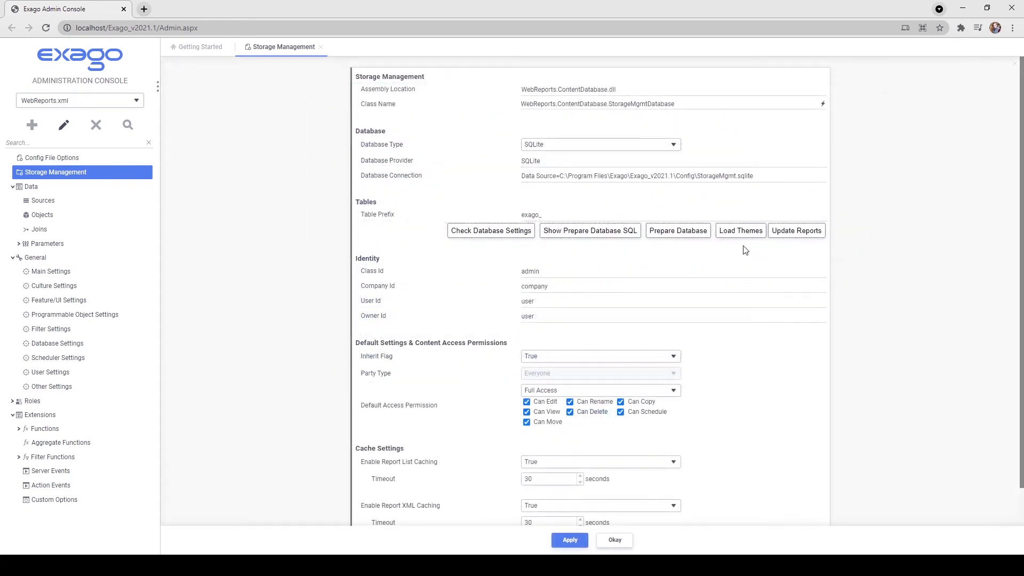
left_click(754, 237)
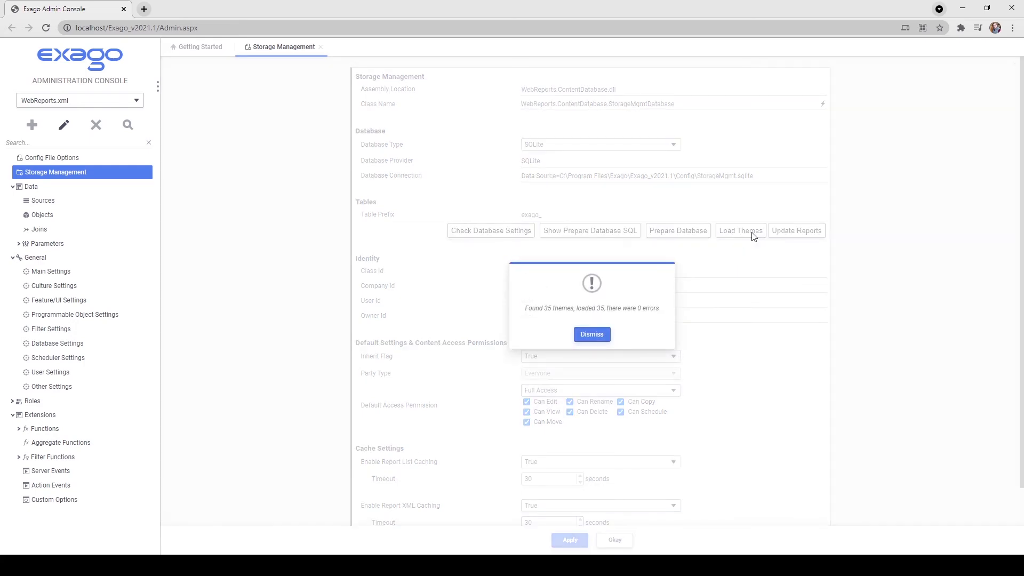
left_click(589, 335)
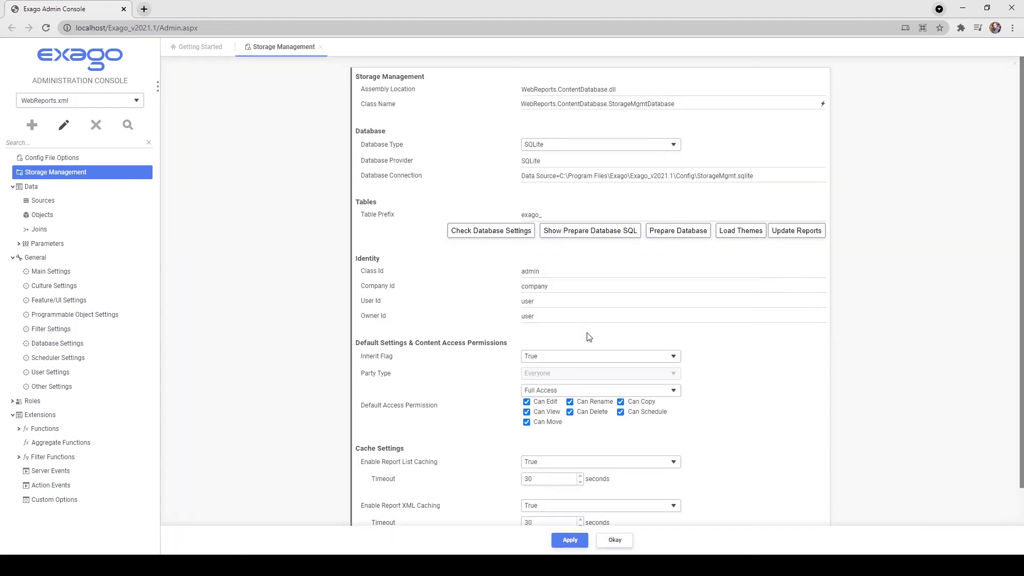
Step: Examine the Class Id, Company Id, User Id and Owner Id values in the Identity section
left_click(582, 274)
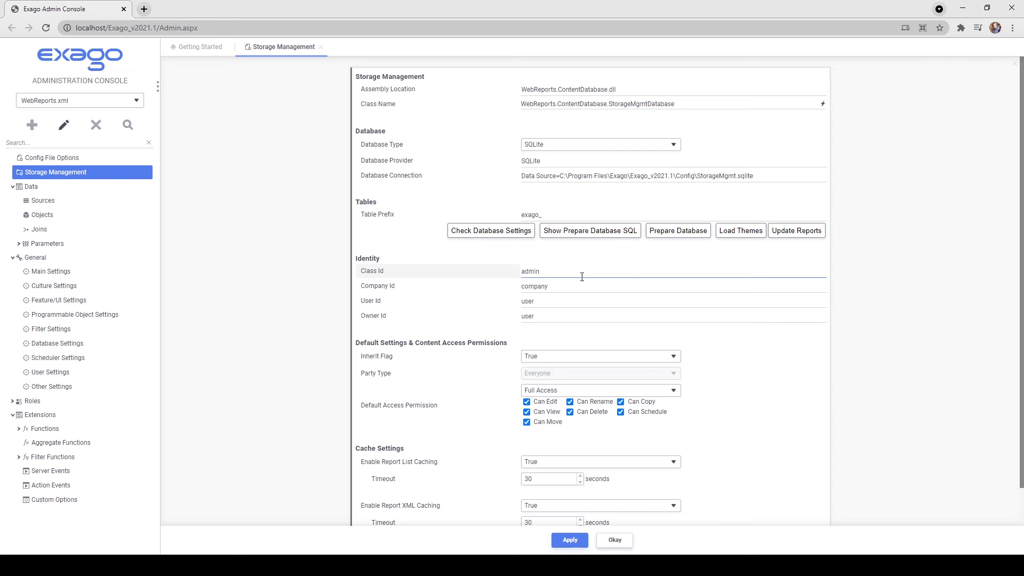
left_click(578, 288)
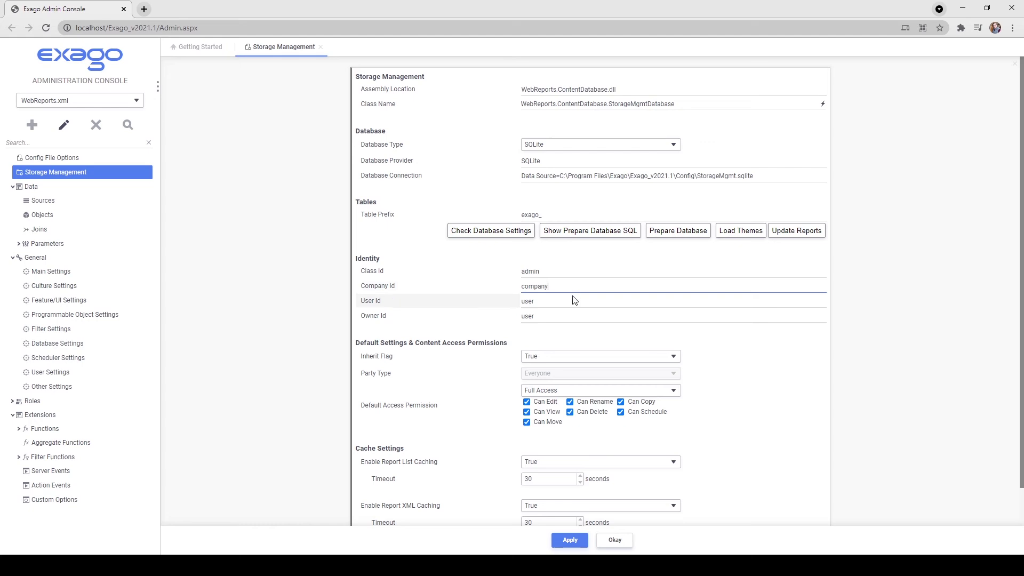
left_click(572, 300)
left_click(560, 319)
left_click(648, 333)
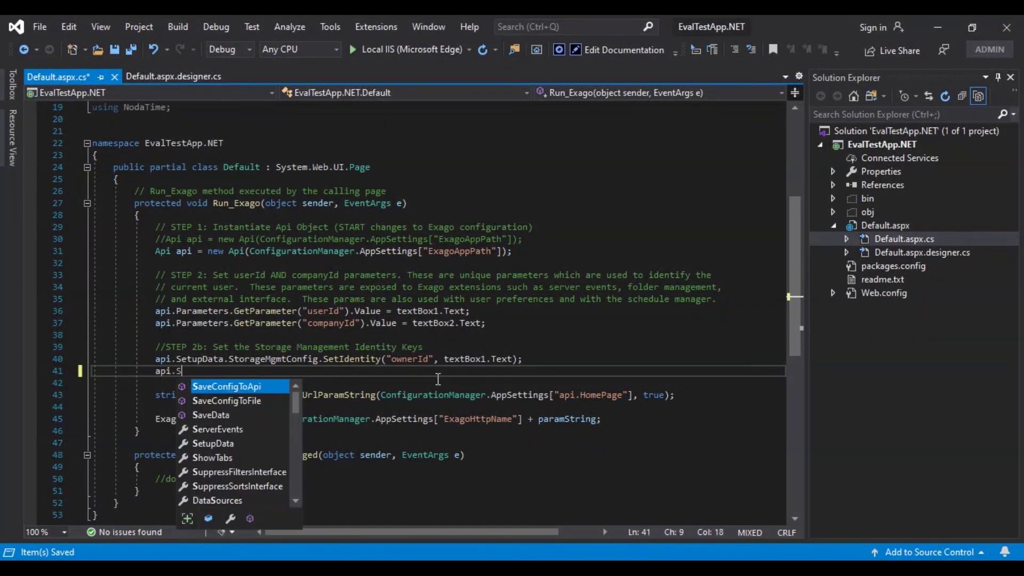
Step: Switch to Visual Studio and add another api.SetupData.StorageMgmtConfig.SetIdentity call below the ownerId line in Default.aspx.cs
type("Set")
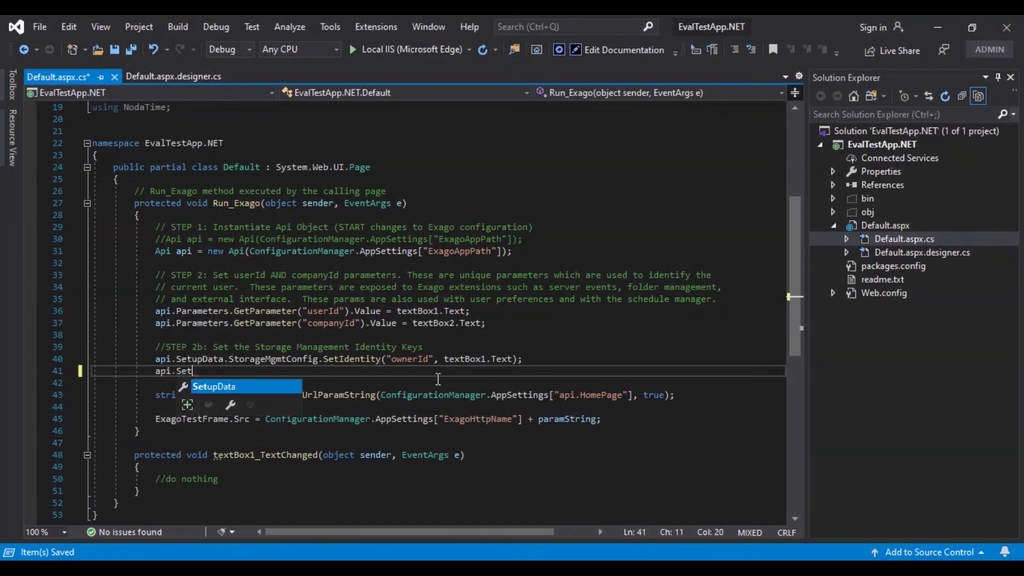
type("upData.Sto")
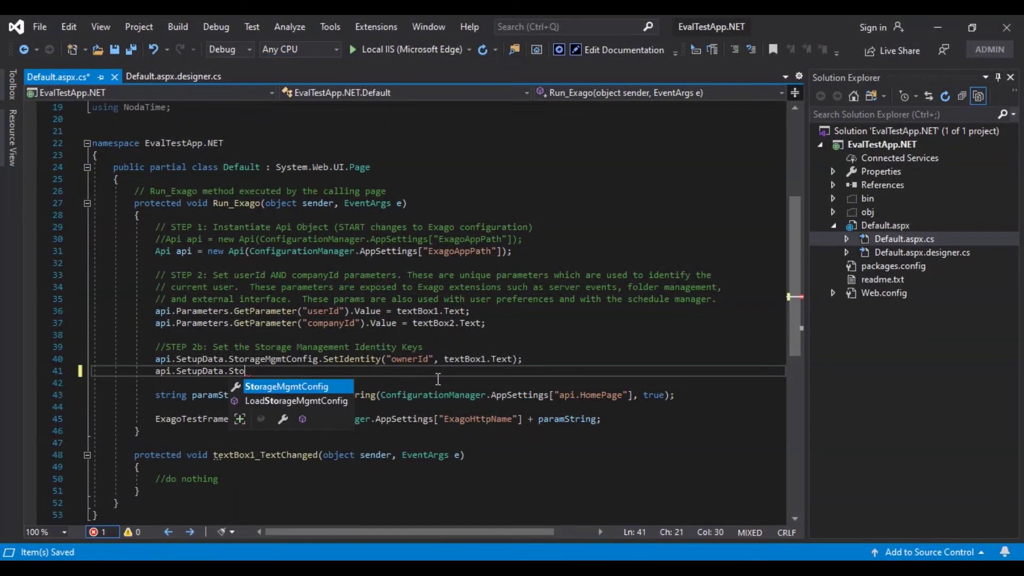
type("rageMgmtConfig.SetI")
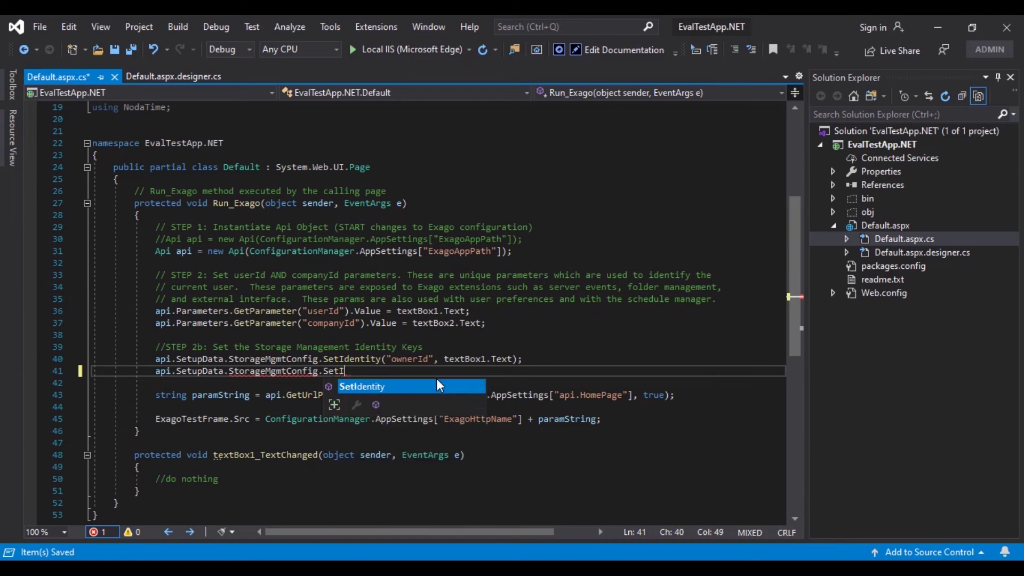
type("dentity(\"u")
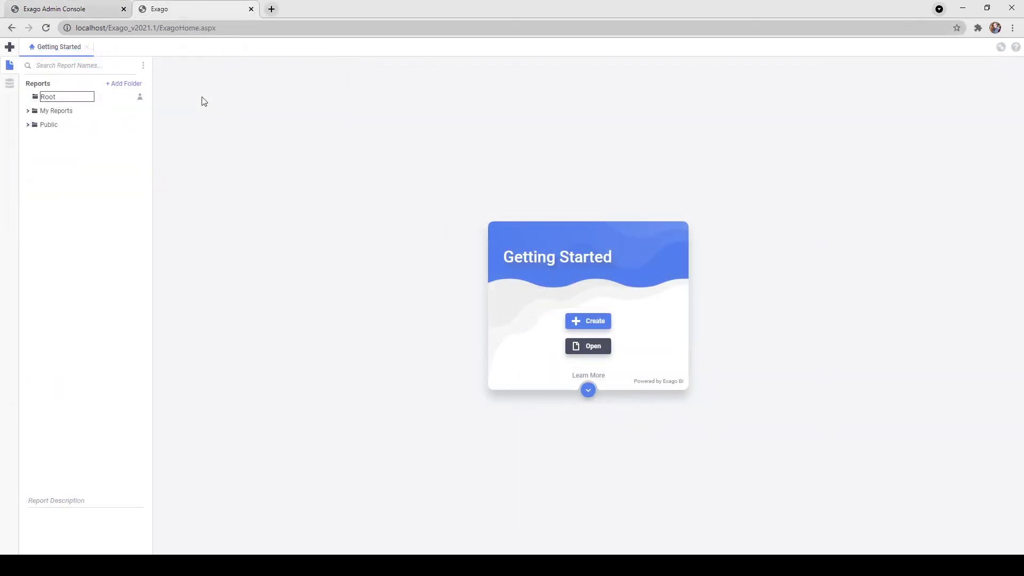
Step: In Exago, name the new root folder Root Level Folder and add a child folder named Inherited Folder under Published Reports
type("evel Folder")
key("Return")
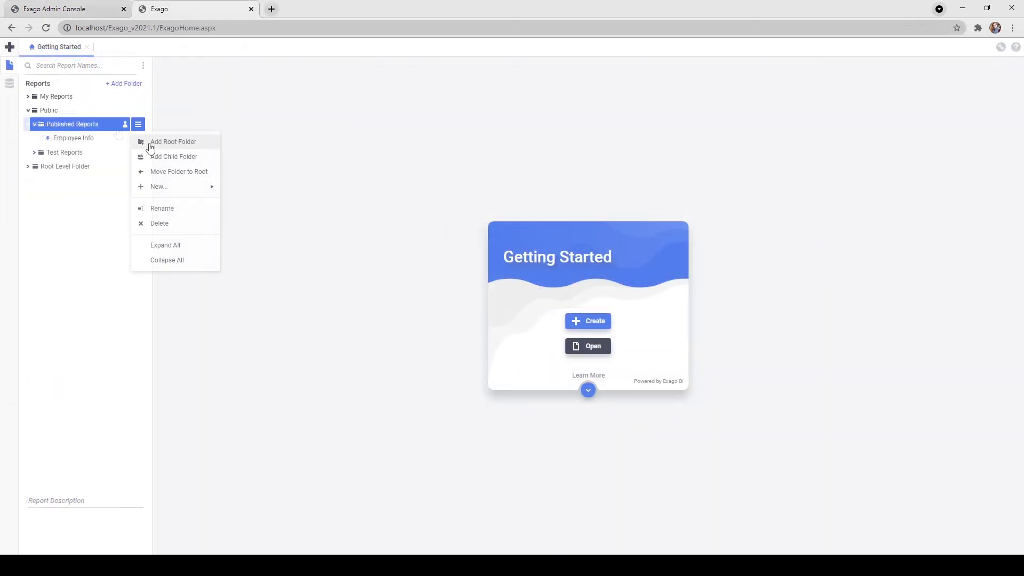
mouse_move(176, 186)
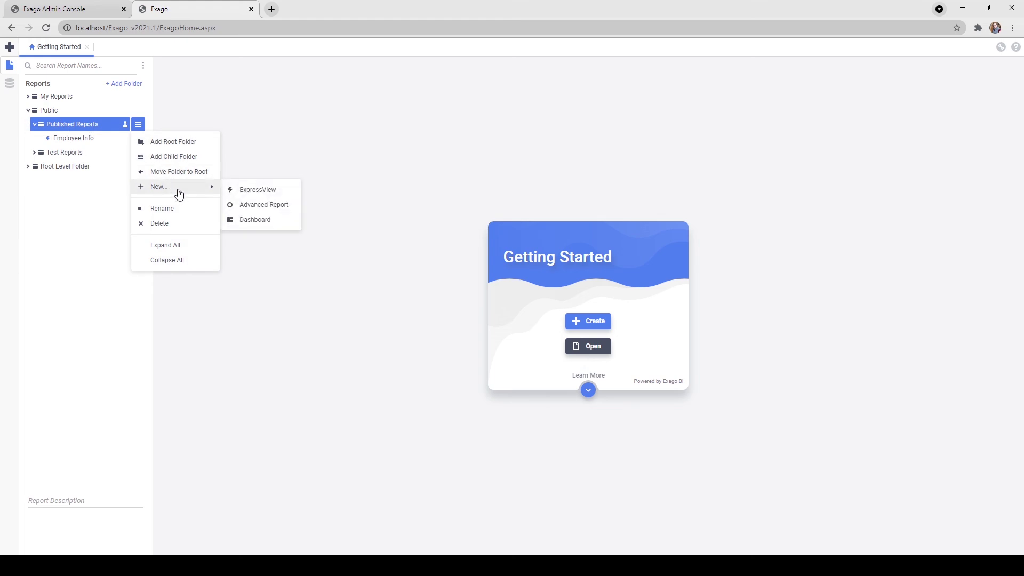
left_click(185, 158)
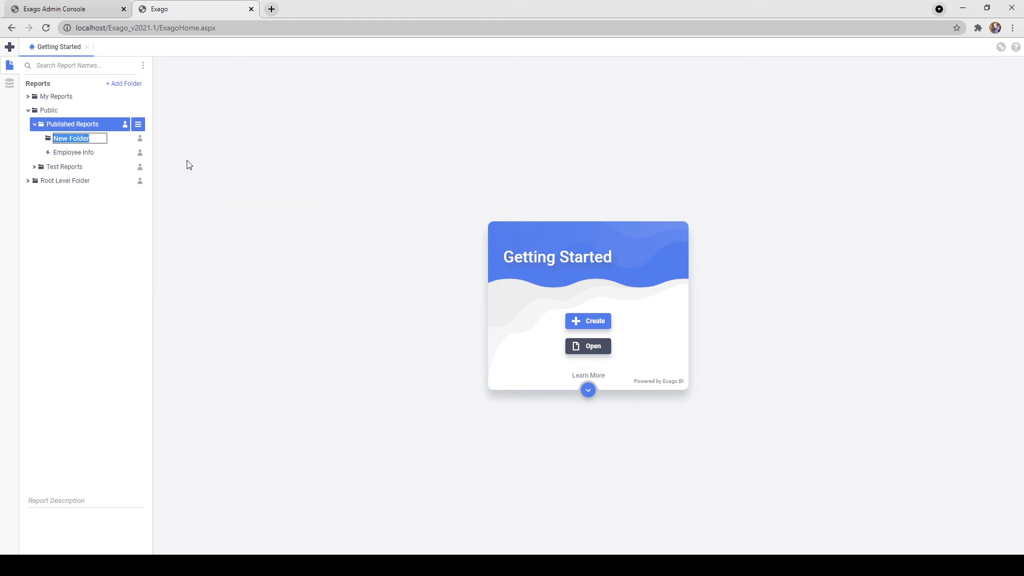
type("Inherited Folder")
key("Return")
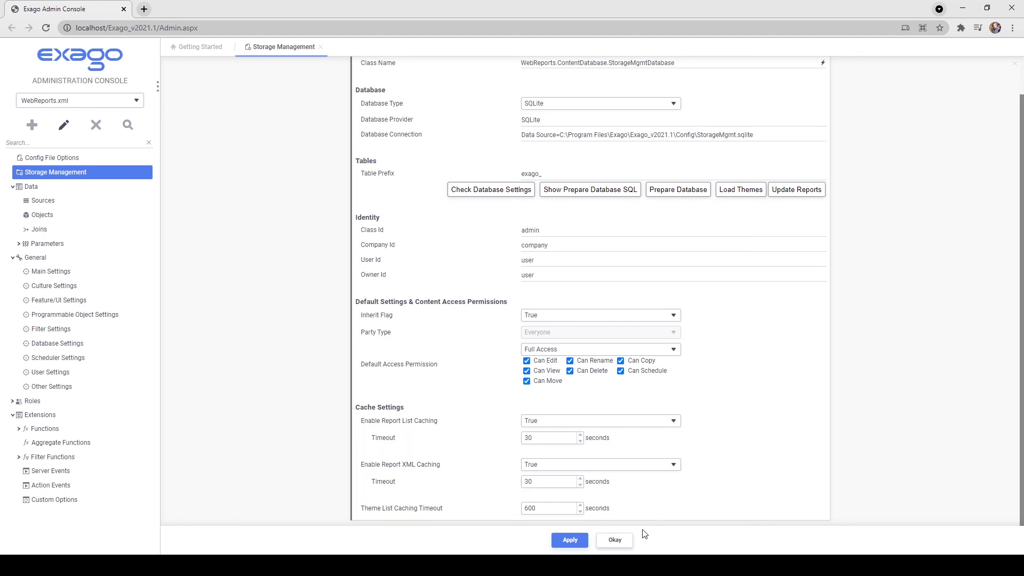
Step: Switch to the Exago Admin Console and apply the Storage Management settings
left_click(569, 545)
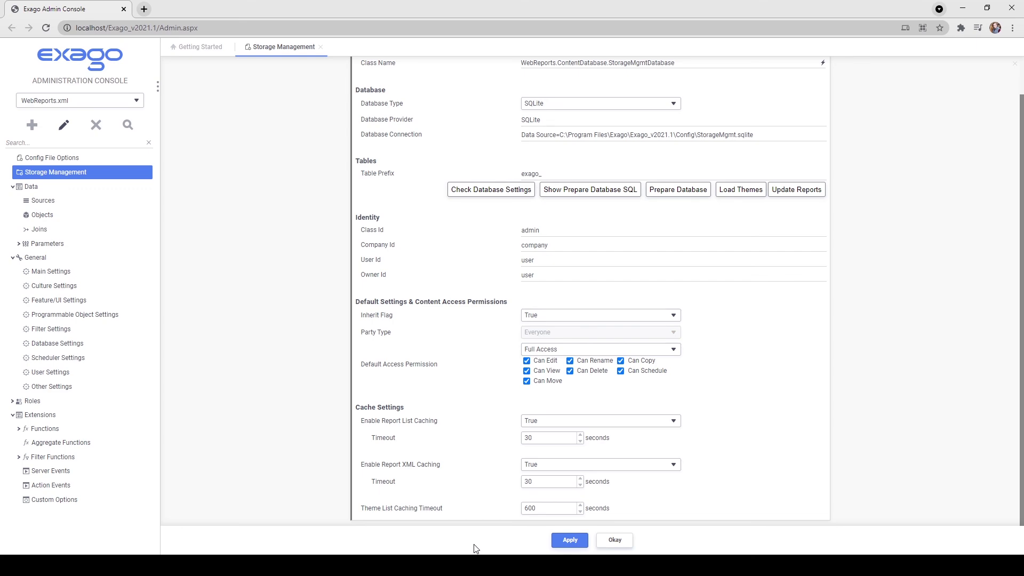